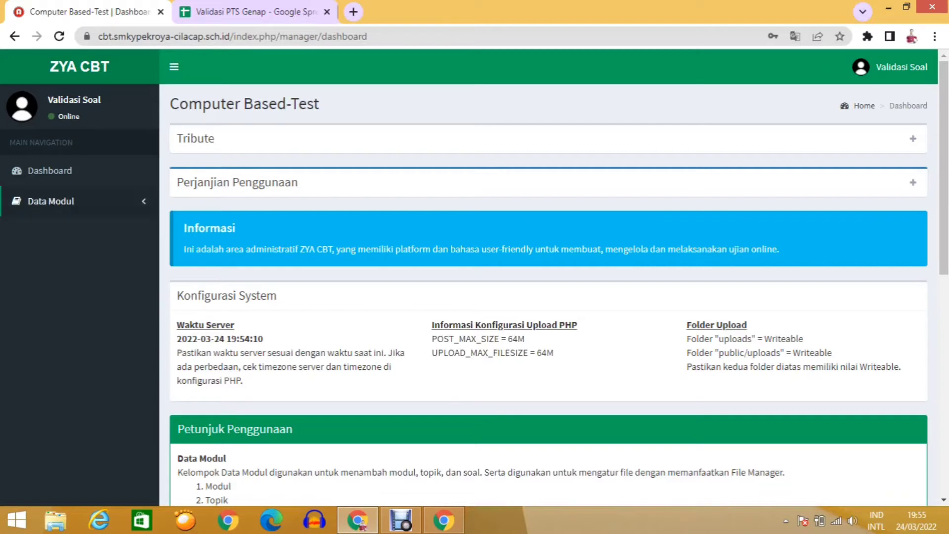
Open the Daftar Soal page for topic 90. PENJASORKES X SKK and show 50 entries.
{"action": "left_click", "coordinate": [51, 201]}
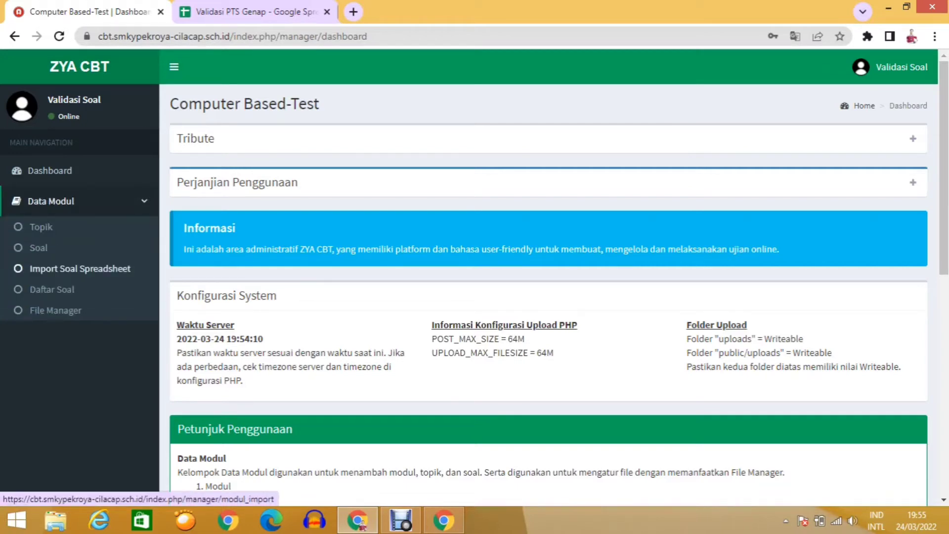
{"action": "left_click", "coordinate": [53, 290]}
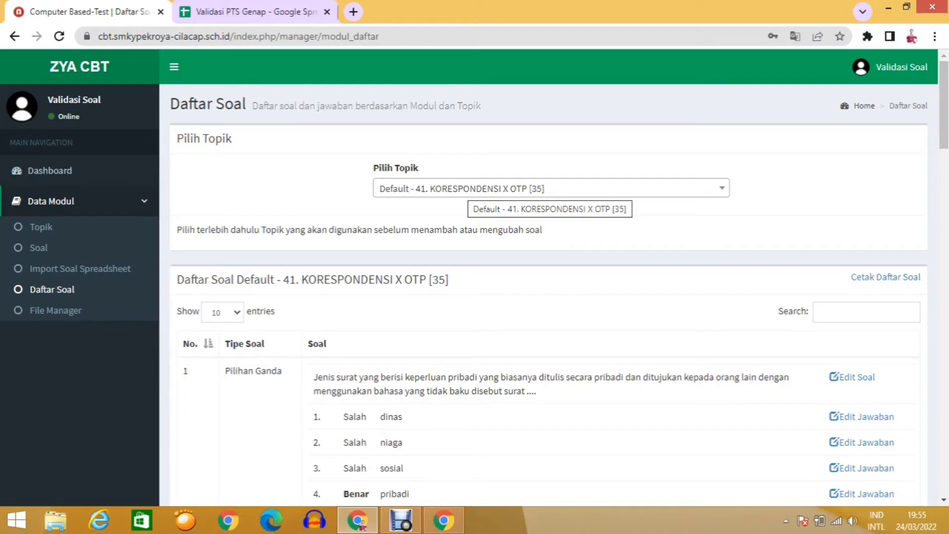
{"action": "left_click", "coordinate": [474, 188]}
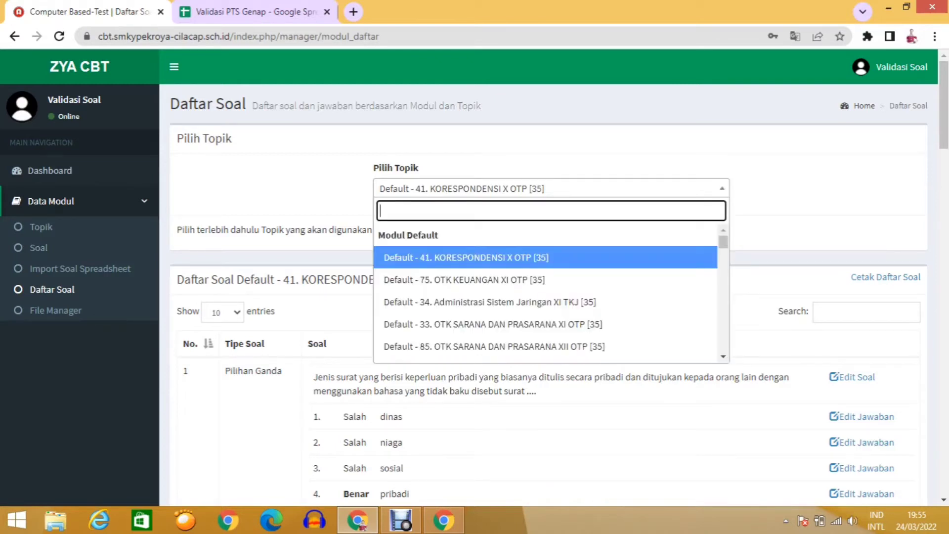
{"action": "type", "text": "penj"}
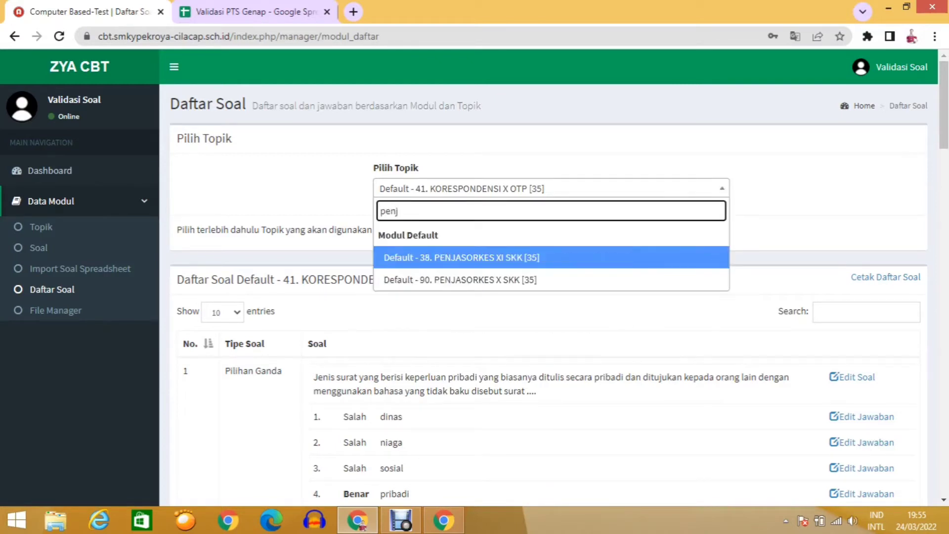
{"action": "key", "text": "Down"}
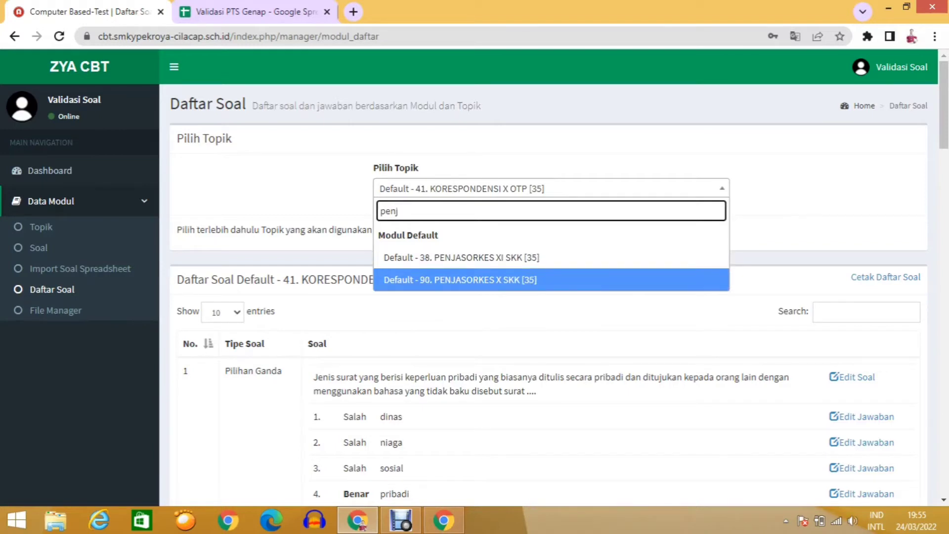
{"action": "key", "text": "Return"}
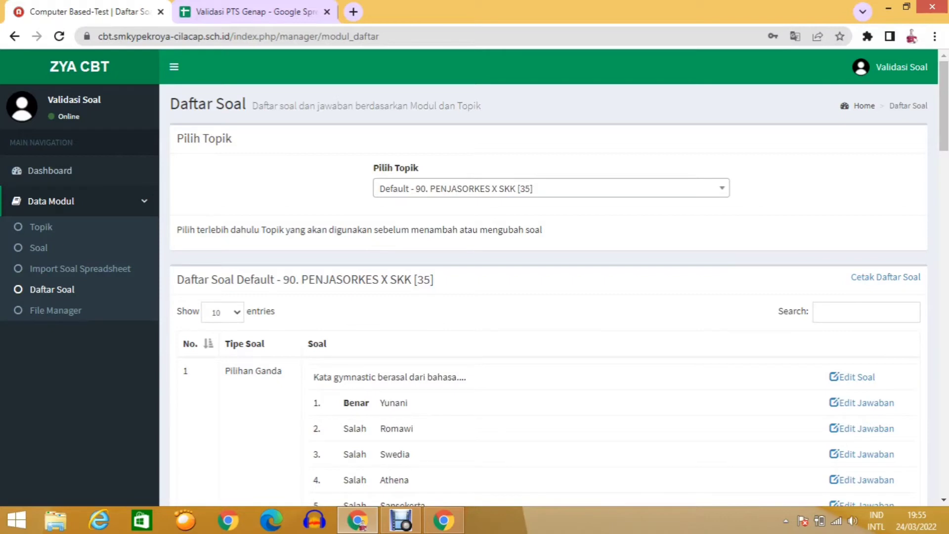
{"action": "left_click", "coordinate": [223, 312]}
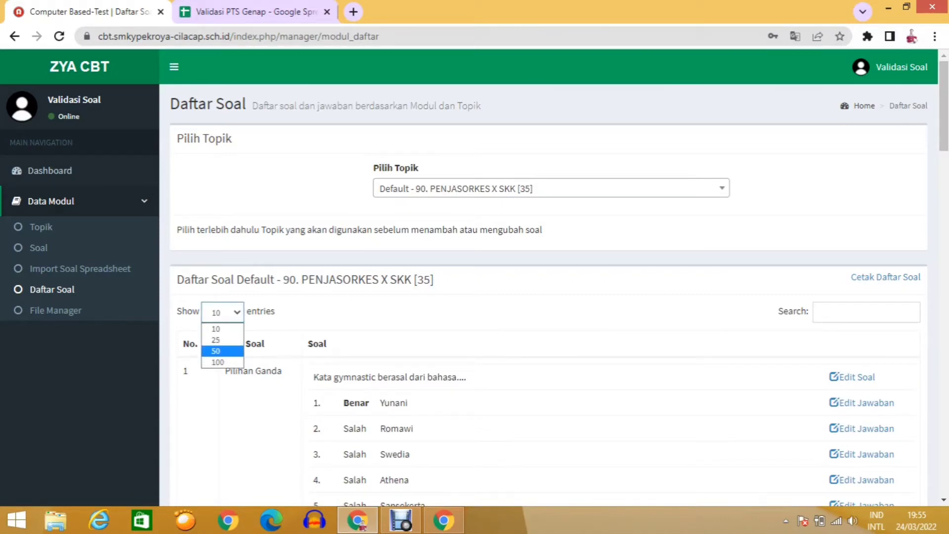
{"action": "key", "text": "Return"}
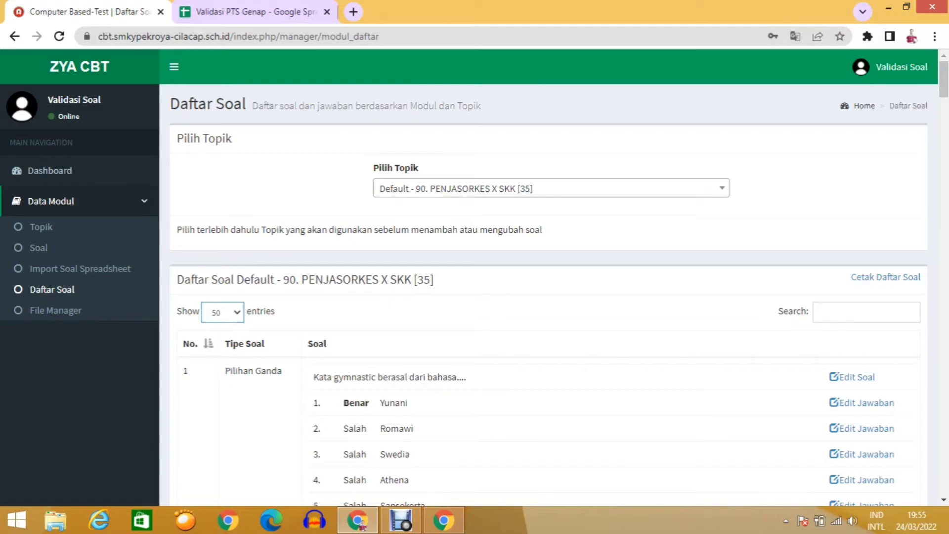
Review all multiple-choice and essay questions of the PENJASORKES X SKK topic, including the marked correct answers.
{"action": "scroll", "coordinate": [544, 277], "scroll_direction": "down", "scroll_amount": 4}
{"action": "scroll", "coordinate": [543, 277], "scroll_direction": "up", "scroll_amount": 3}
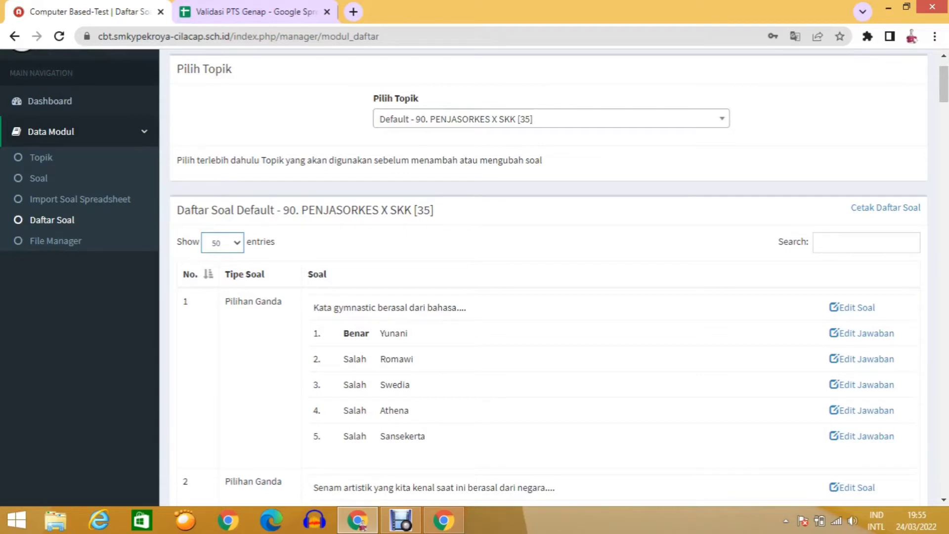
{"action": "scroll", "coordinate": [543, 277], "scroll_direction": "down", "scroll_amount": 20}
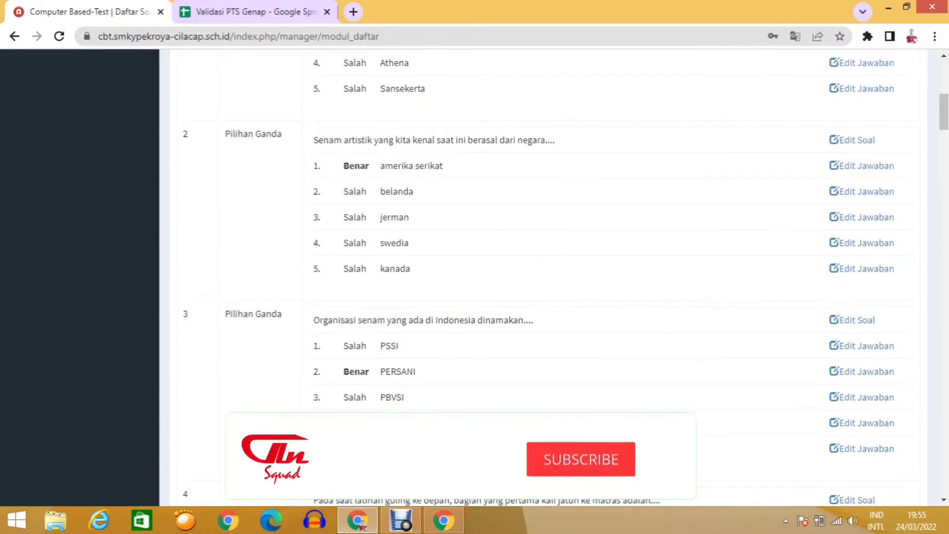
{"action": "scroll", "coordinate": [543, 277], "scroll_direction": "down", "scroll_amount": 20}
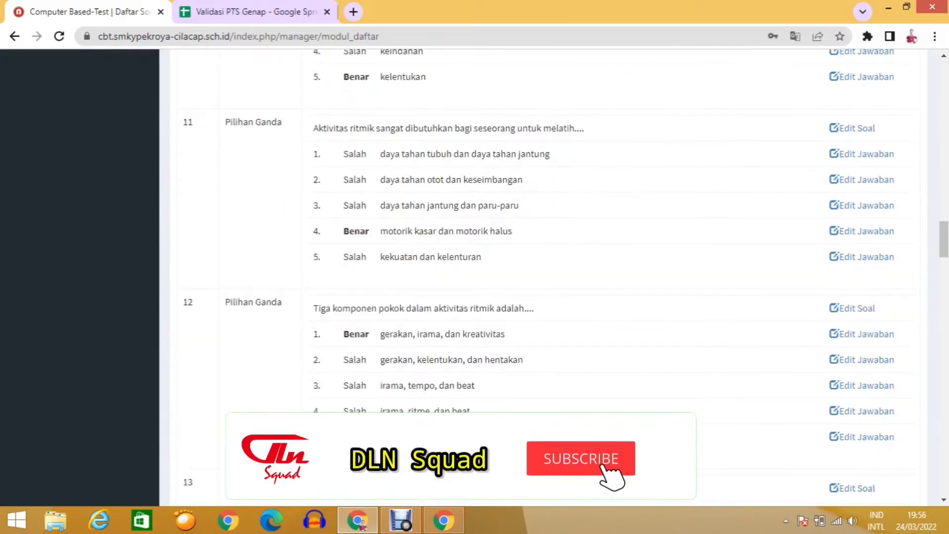
{"action": "scroll", "coordinate": [543, 276], "scroll_direction": "down", "scroll_amount": 20}
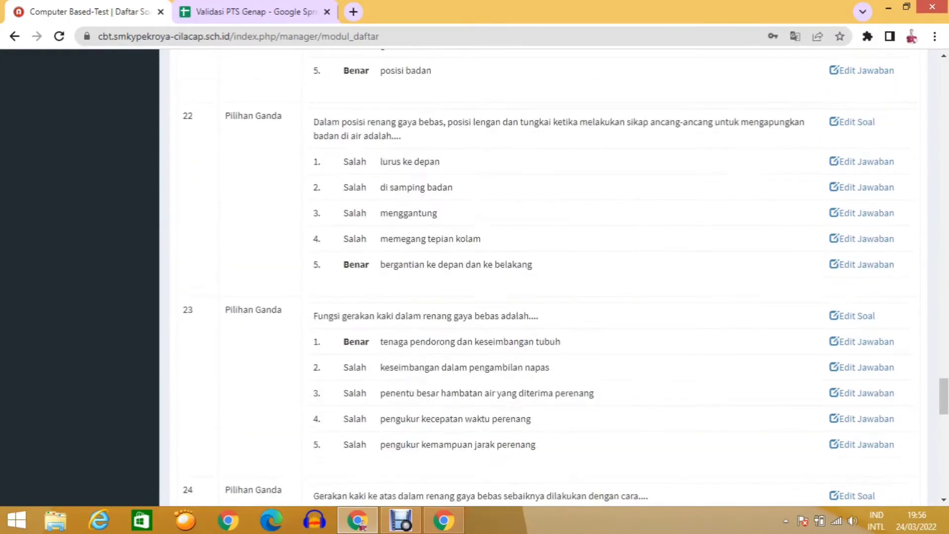
{"action": "scroll", "coordinate": [544, 276], "scroll_direction": "down", "scroll_amount": 2}
{"action": "scroll", "coordinate": [543, 276], "scroll_direction": "up", "scroll_amount": 4}
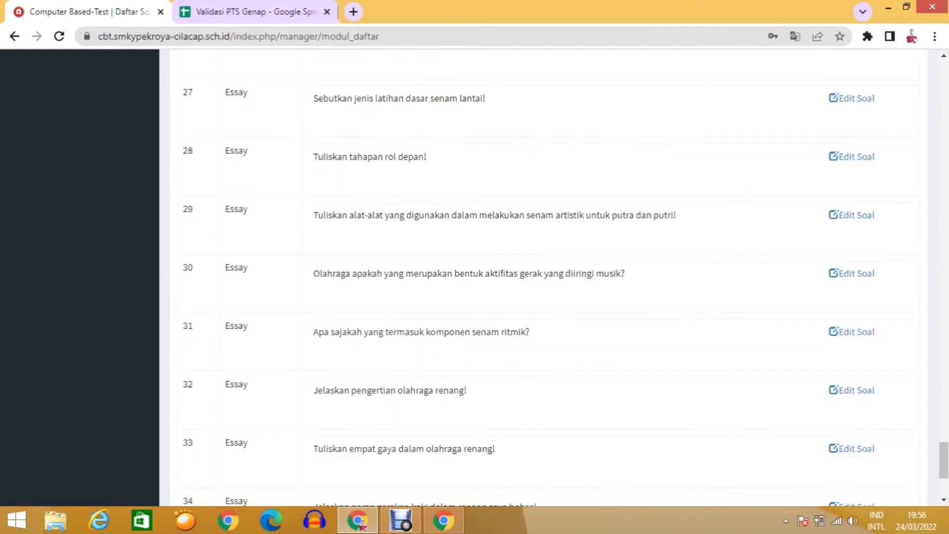
{"action": "scroll", "coordinate": [543, 276], "scroll_direction": "down", "scroll_amount": 1}
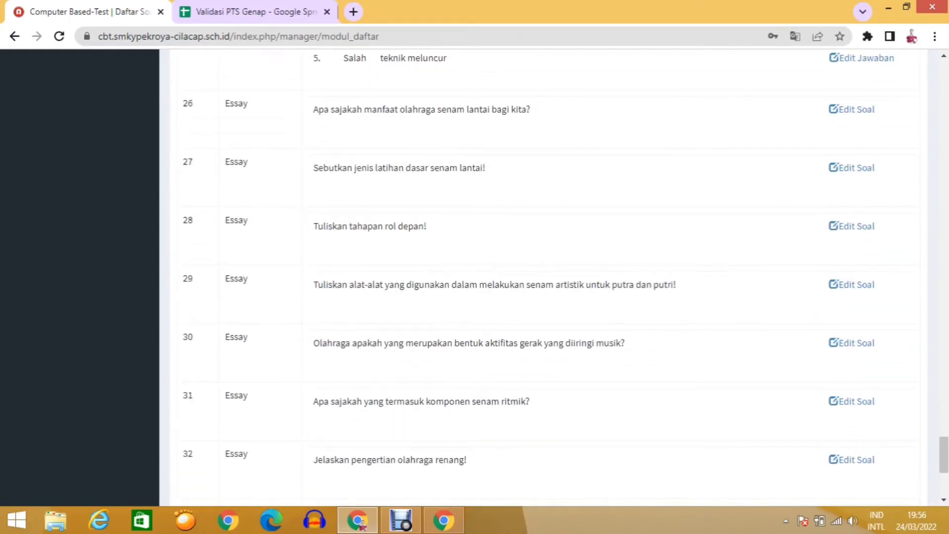
{"action": "scroll", "coordinate": [544, 276], "scroll_direction": "down", "scroll_amount": 5}
{"action": "scroll", "coordinate": [543, 277], "scroll_direction": "up", "scroll_amount": 10}
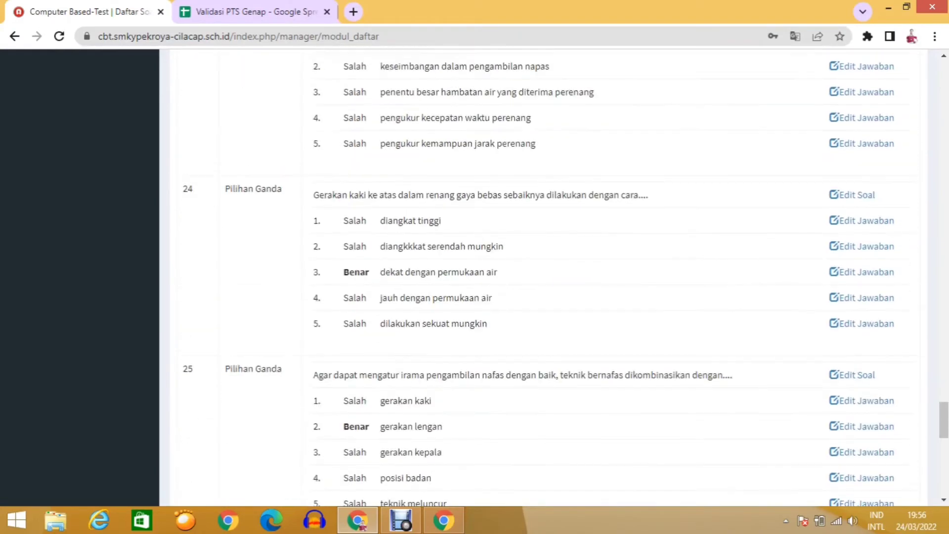
{"action": "scroll", "coordinate": [543, 276], "scroll_direction": "up", "scroll_amount": 20}
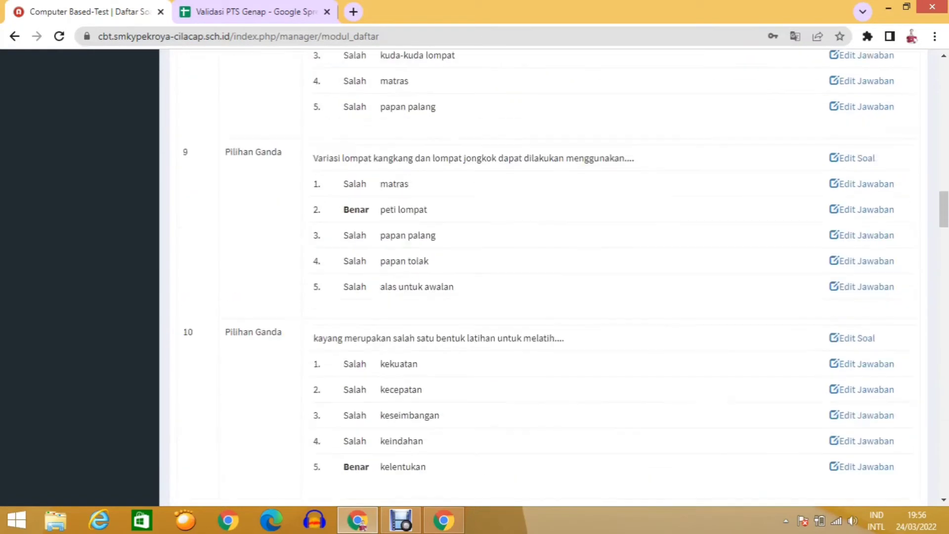
{"action": "scroll", "coordinate": [544, 277], "scroll_direction": "up", "scroll_amount": 16}
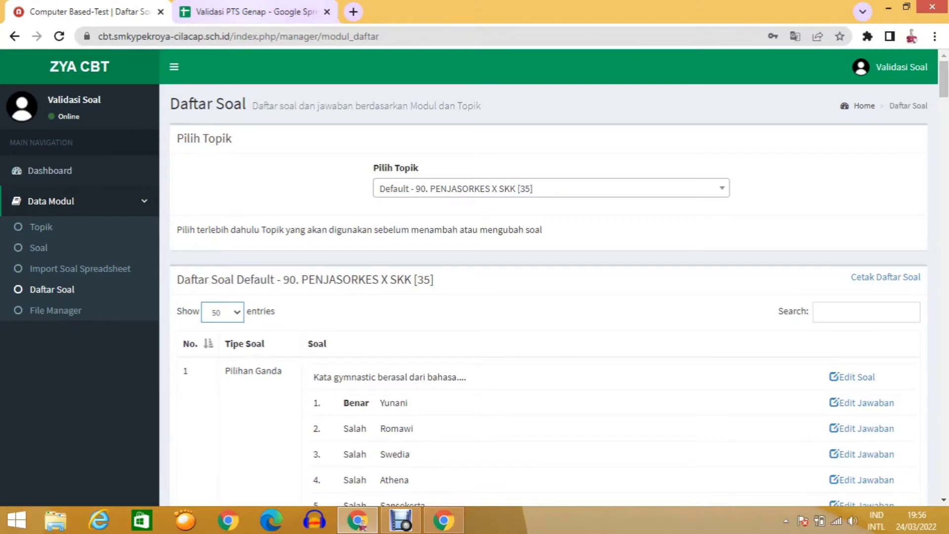
Open question 1 of the PENJASORKES X SKK topic, about the origin of the word gymnastic, for editing.
{"action": "scroll", "coordinate": [544, 276], "scroll_direction": "down", "scroll_amount": 1}
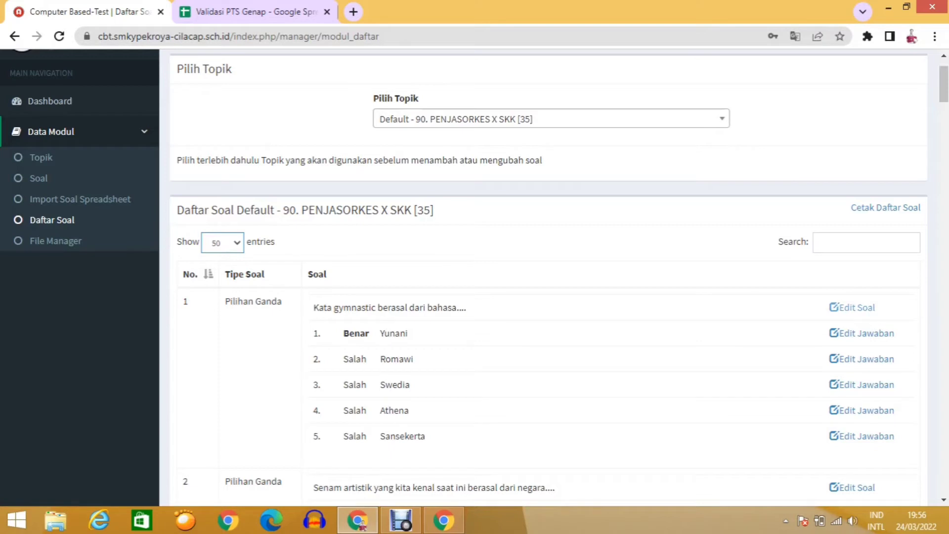
{"action": "left_click", "coordinate": [852, 308]}
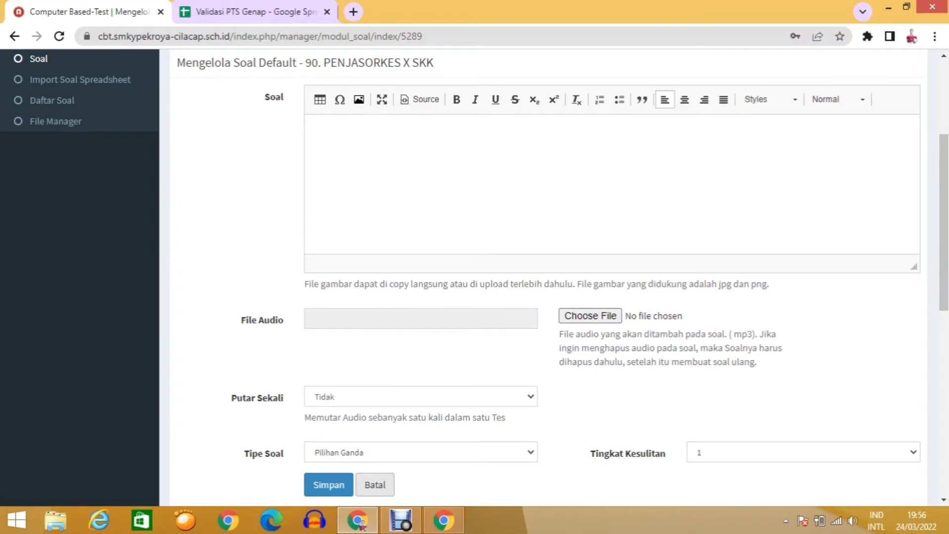
{"action": "scroll", "coordinate": [549, 277], "scroll_direction": "up", "scroll_amount": 3}
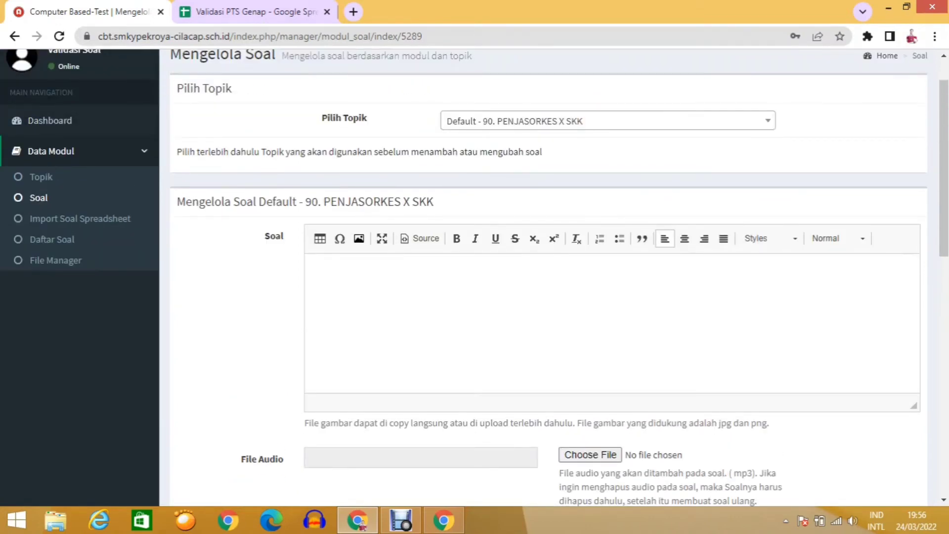
Switch the Mengelola Soal page to topic 5. SENI BUDAYA X SKK and look over its question form.
{"action": "left_click", "coordinate": [608, 122]}
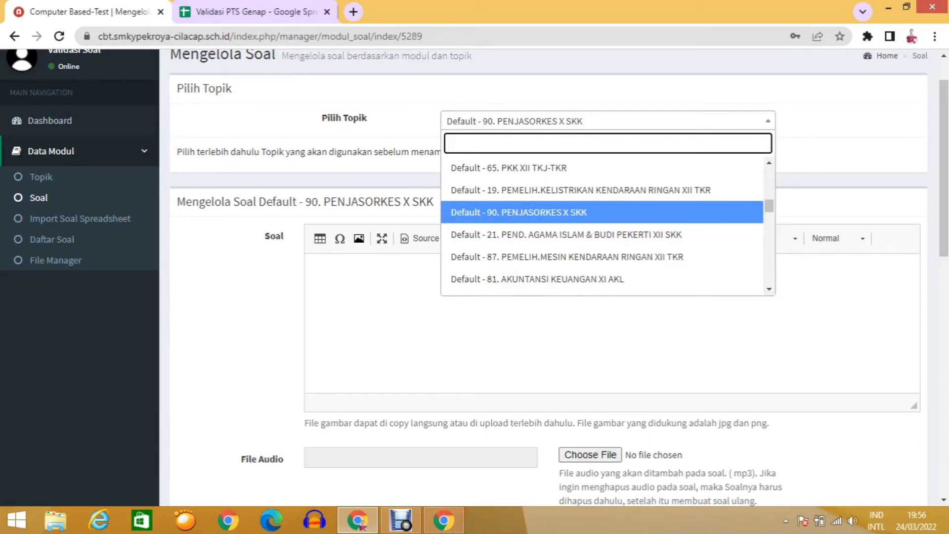
{"action": "type", "text": "seni"}
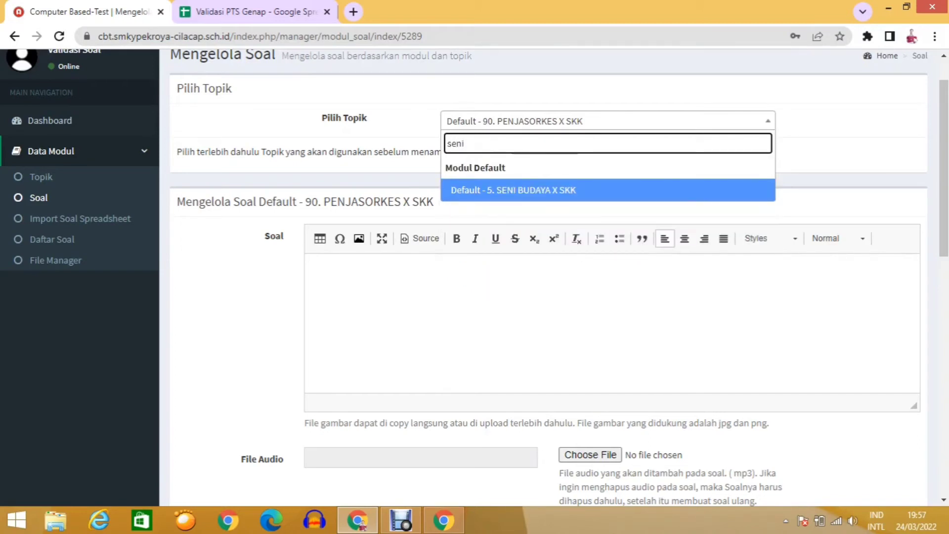
{"action": "key", "text": "Return"}
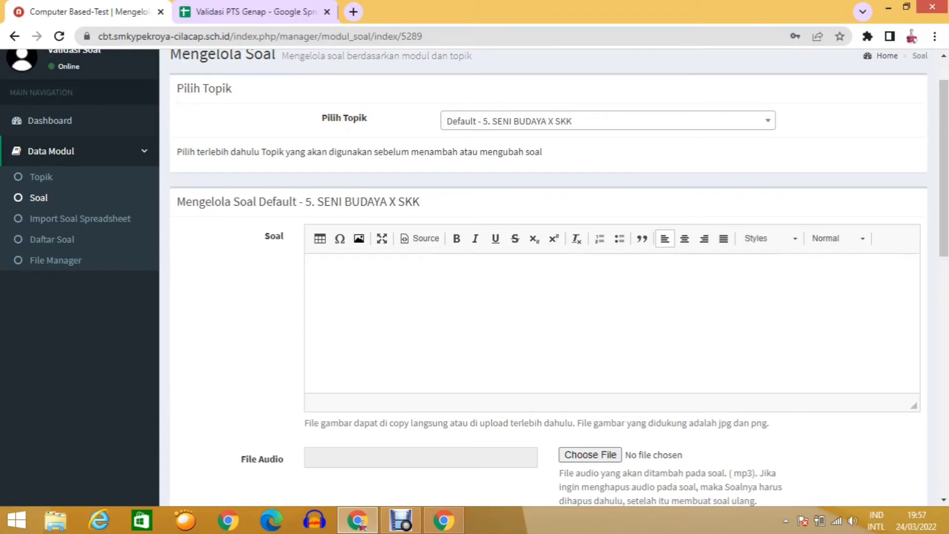
{"action": "scroll", "coordinate": [544, 296], "scroll_direction": "down", "scroll_amount": 4}
{"action": "scroll", "coordinate": [544, 296], "scroll_direction": "up", "scroll_amount": 5}
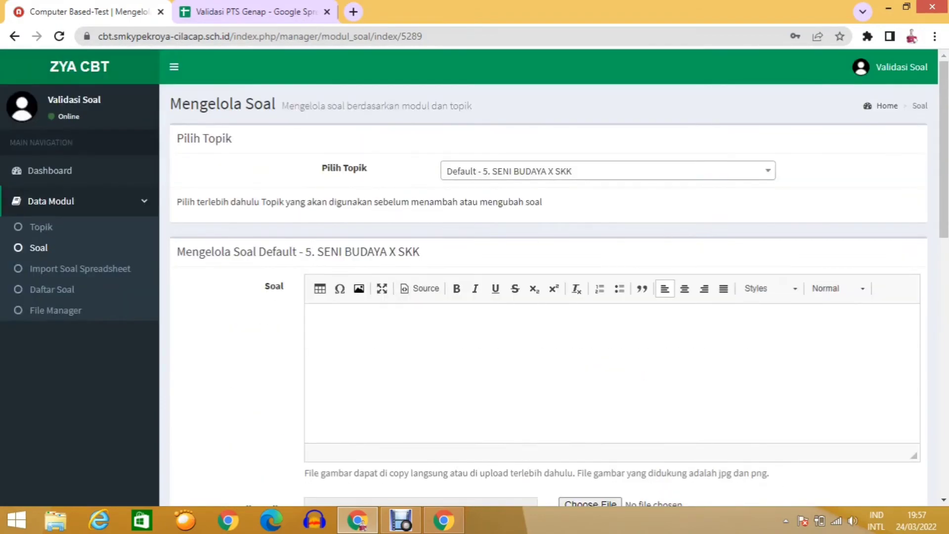
{"action": "scroll", "coordinate": [543, 297], "scroll_direction": "down", "scroll_amount": 2}
{"action": "scroll", "coordinate": [543, 297], "scroll_direction": "down", "scroll_amount": 2}
{"action": "scroll", "coordinate": [543, 297], "scroll_direction": "up", "scroll_amount": 4}
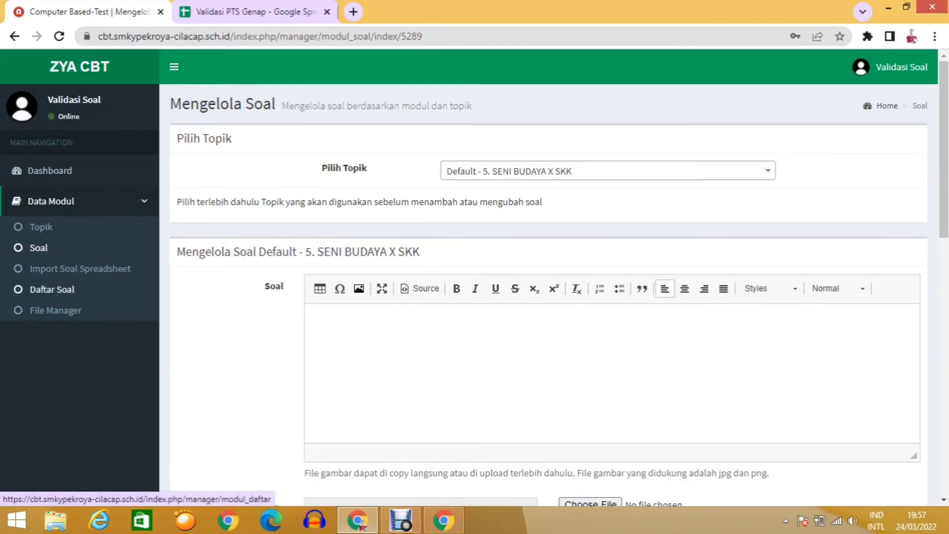
Return to Daftar Soal, choose topic 5. SENI BUDAYA X SKK and review its first questions.
{"action": "left_click", "coordinate": [52, 289]}
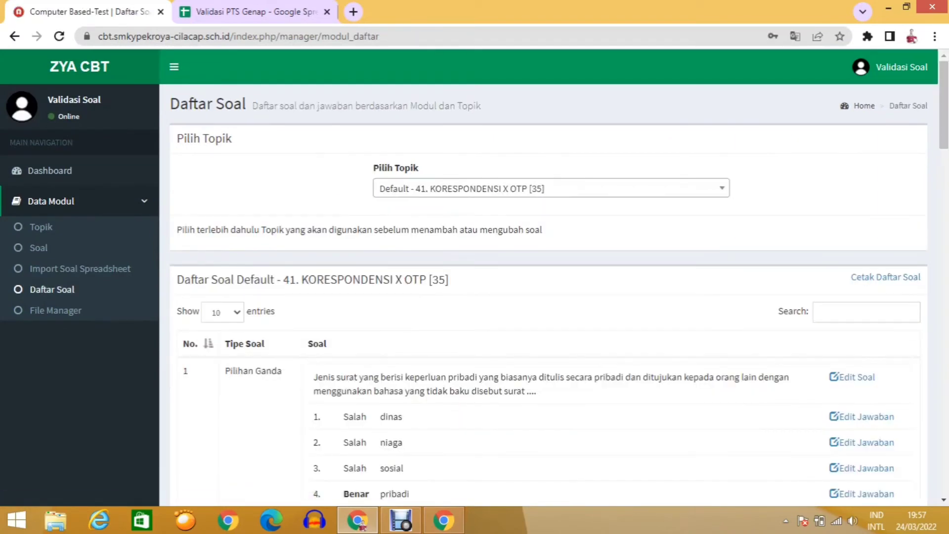
{"action": "left_click", "coordinate": [551, 188]}
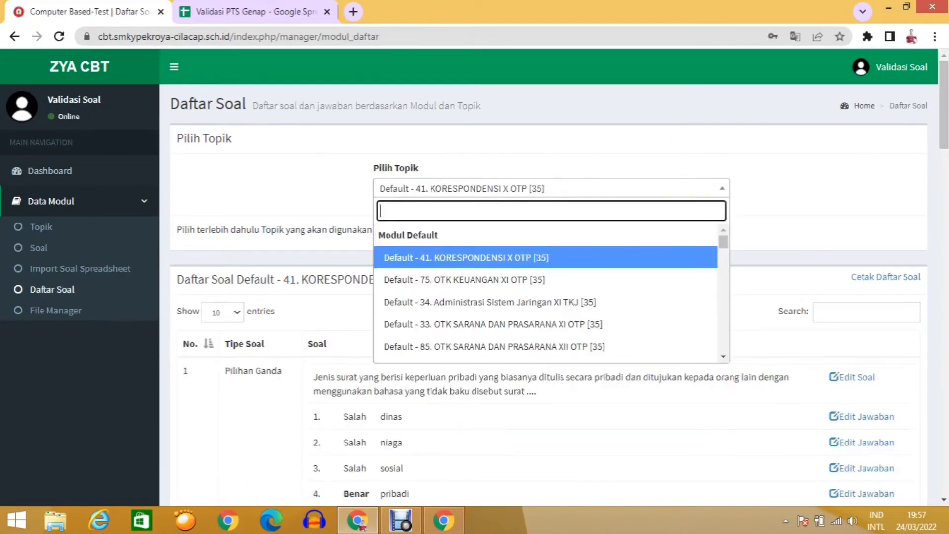
{"action": "type", "text": "sen"}
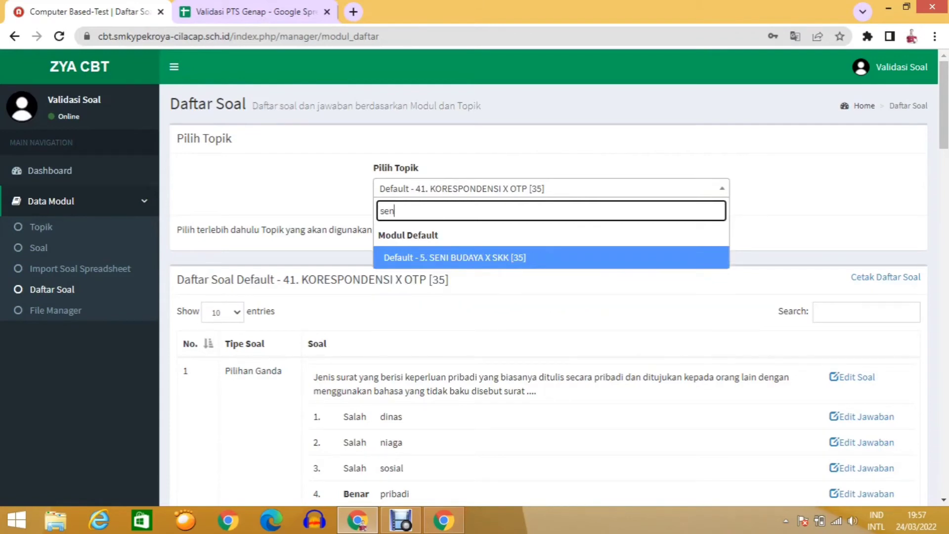
{"action": "key", "text": "Return"}
{"action": "scroll", "coordinate": [475, 276], "scroll_direction": "down", "scroll_amount": 5}
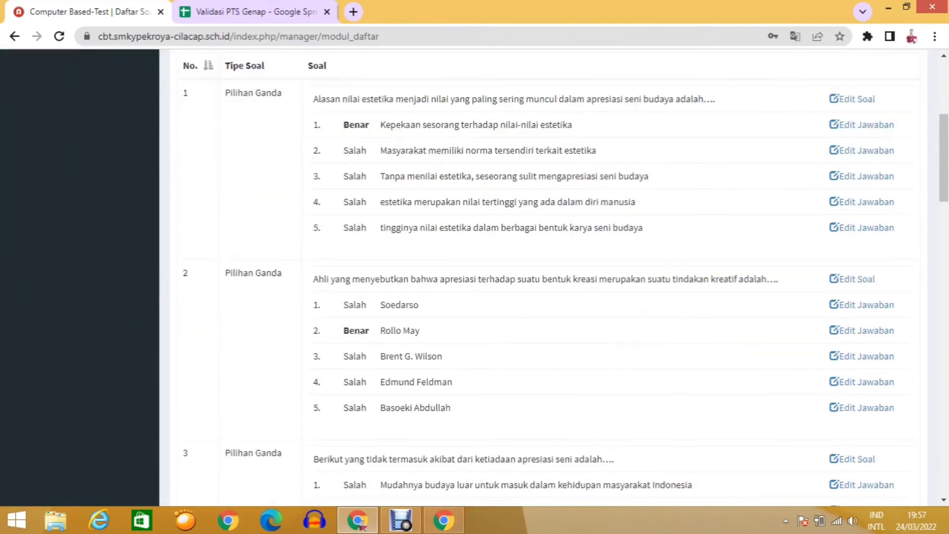
{"action": "scroll", "coordinate": [566, 290], "scroll_direction": "down", "scroll_amount": 2}
{"action": "scroll", "coordinate": [566, 290], "scroll_direction": "up", "scroll_amount": 8}
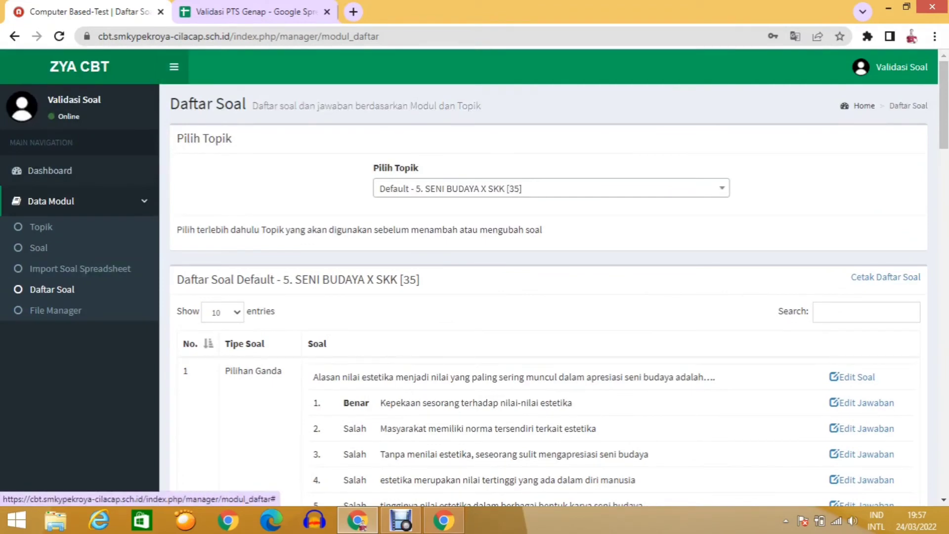
Switch to the Validasi PTS Genap spreadsheet and enter 2 as Skor Pilgan in the Penjasorkes X SKK row.
{"action": "left_click", "coordinate": [232, 11]}
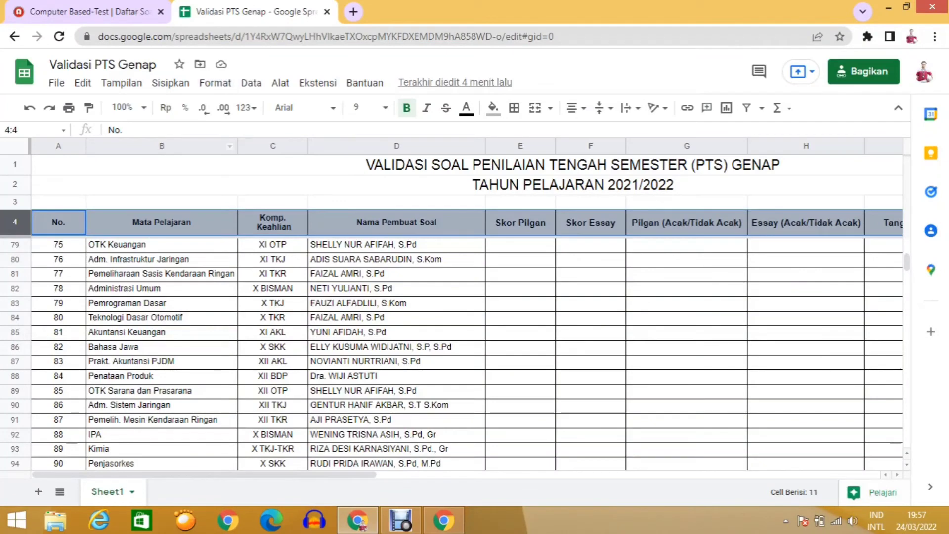
{"action": "scroll", "coordinate": [465, 351], "scroll_direction": "down", "scroll_amount": 1}
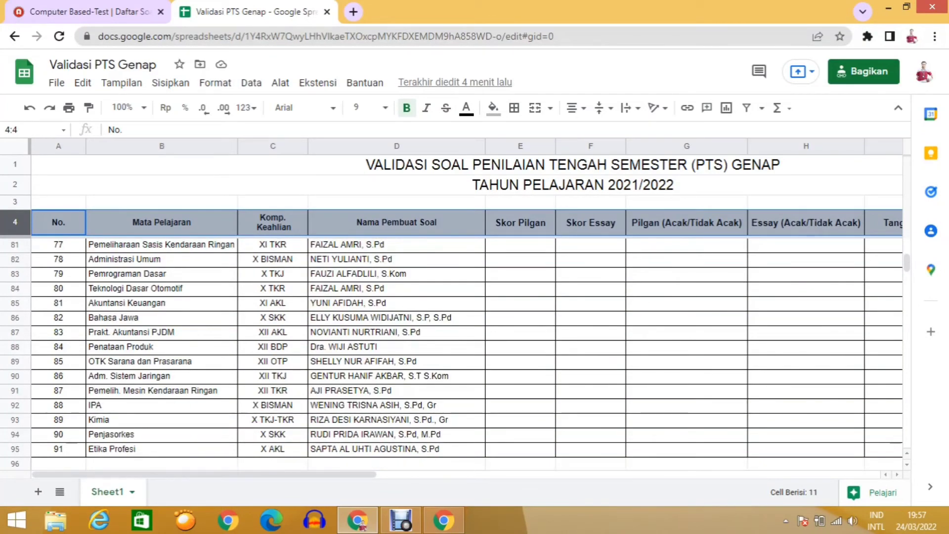
{"action": "left_click", "coordinate": [519, 435]}
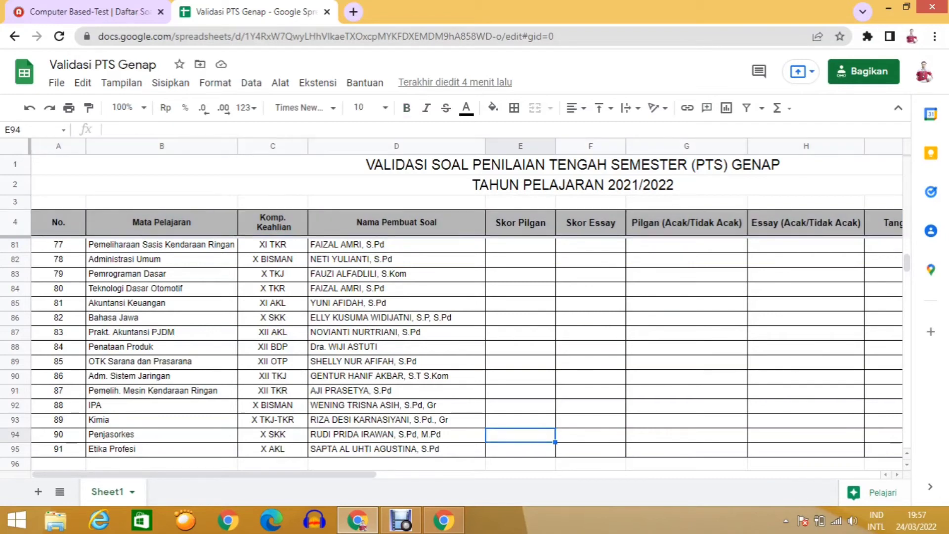
{"action": "type", "text": "2"}
{"action": "key", "text": "Return"}
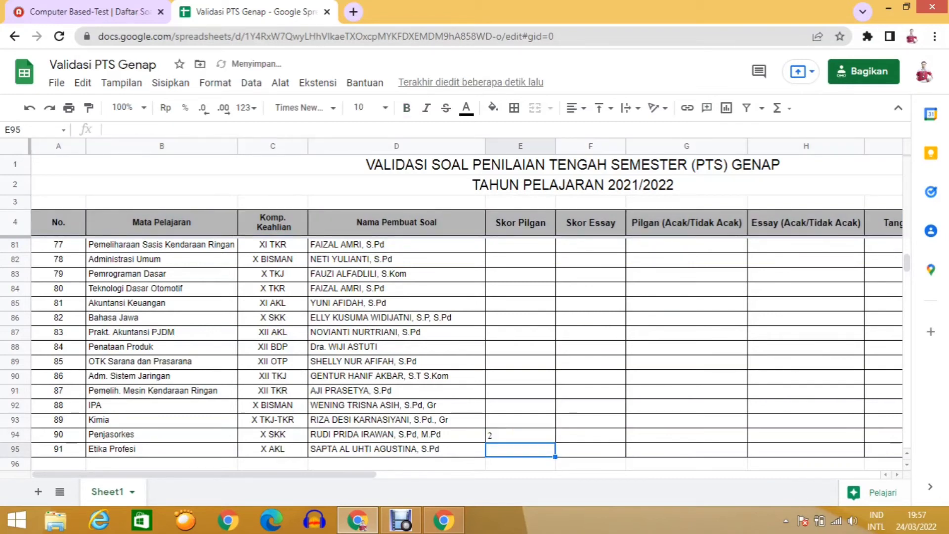
Enter 10 as Skor Essay in the Penjasorkes X SKK row.
{"action": "key", "text": "Right"}
{"action": "left_click", "coordinate": [591, 435]}
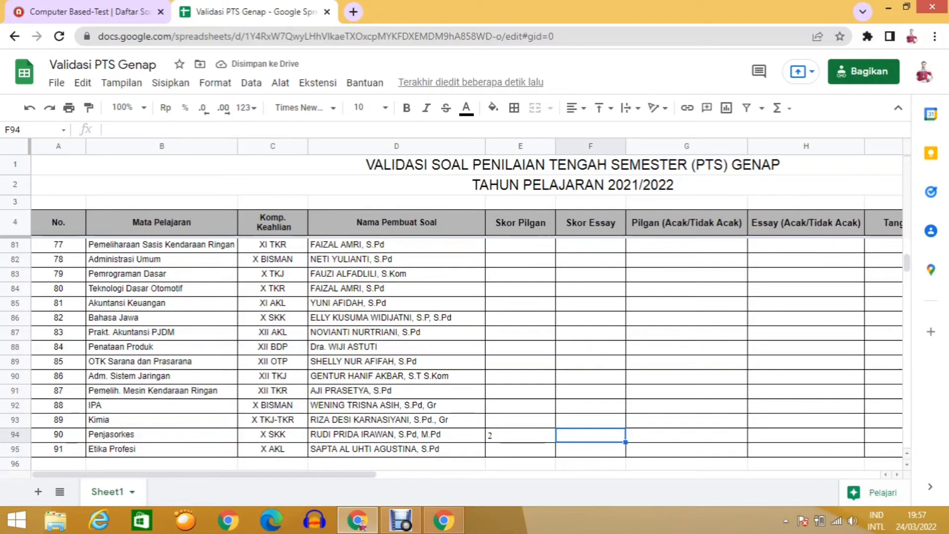
{"action": "type", "text": "10"}
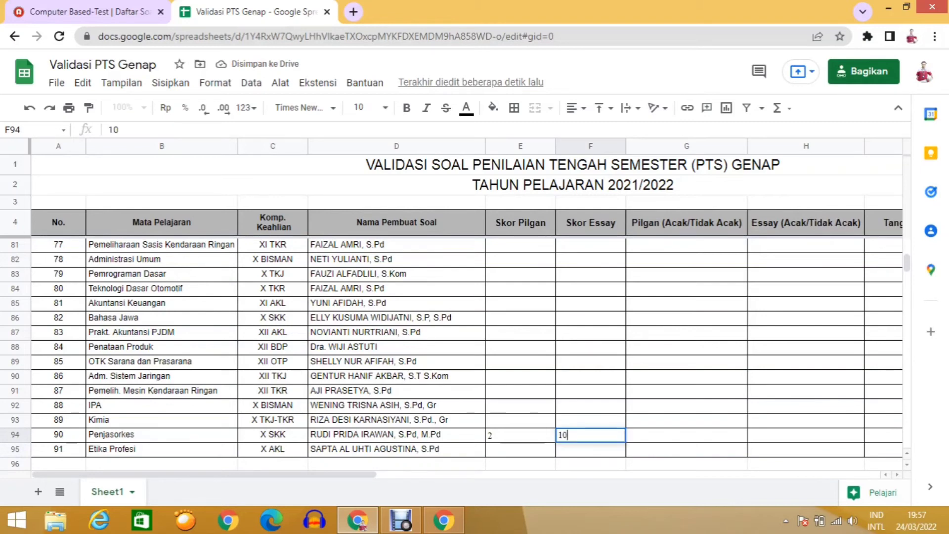
{"action": "key", "text": "Tab"}
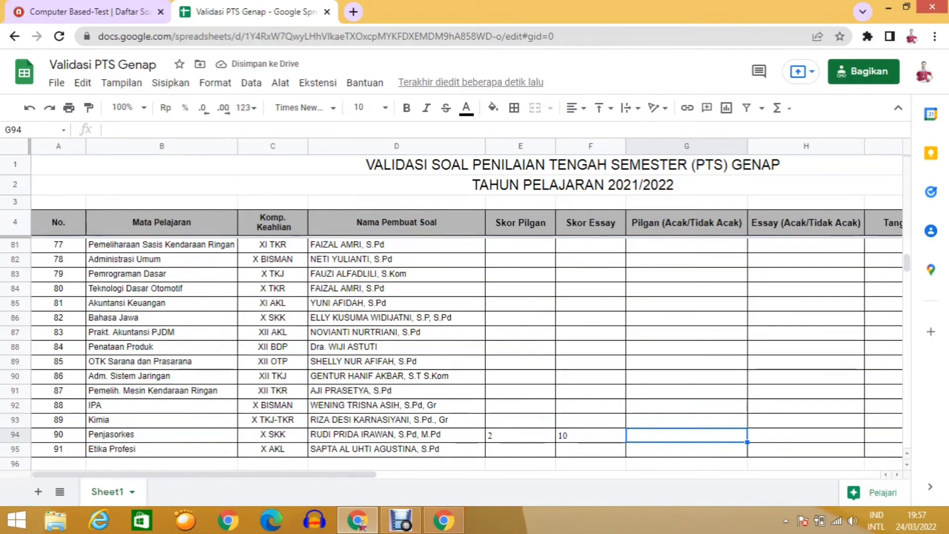
For Penjasorkes X SKK, record the Pilgan question order as "Diacak" and the Essay order as "tidak diacak".
{"action": "type", "text": "Diacak"}
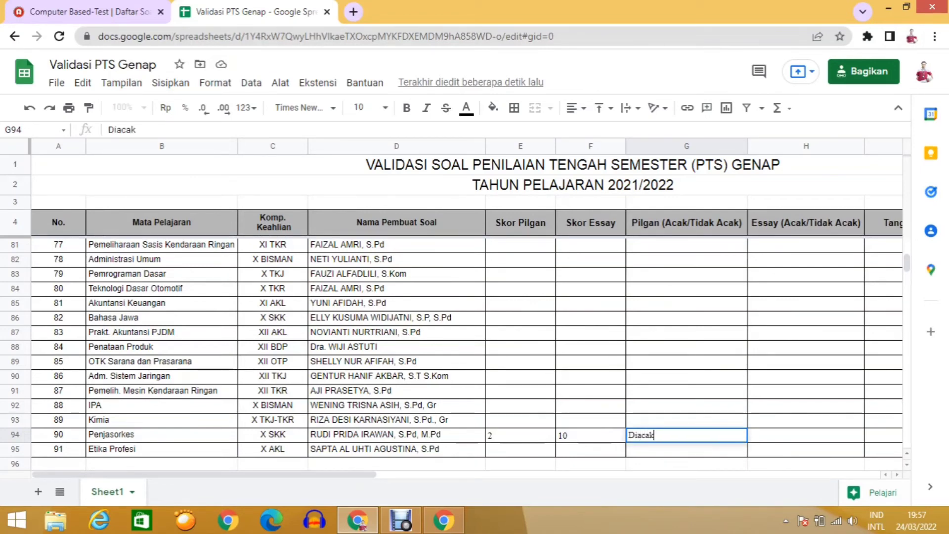
{"action": "key", "text": "Tab"}
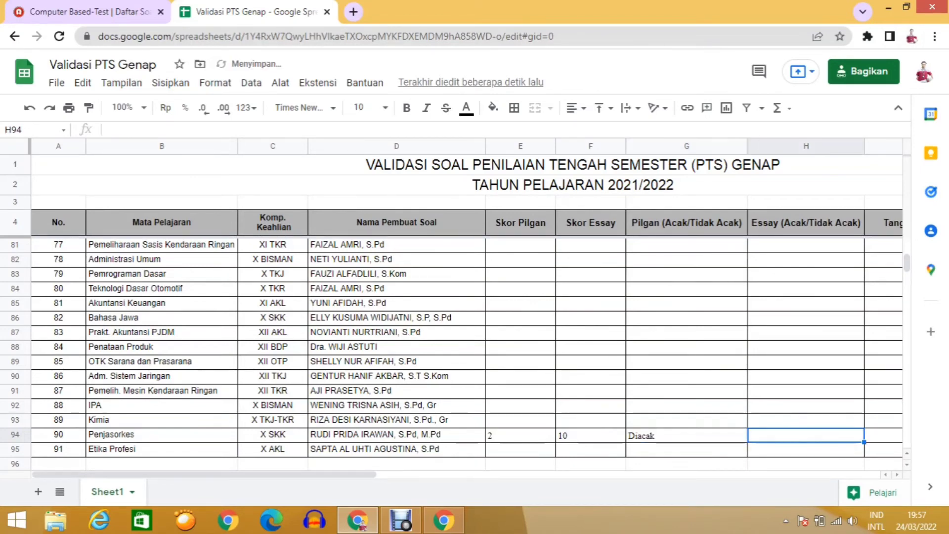
{"action": "type", "text": "tida"}
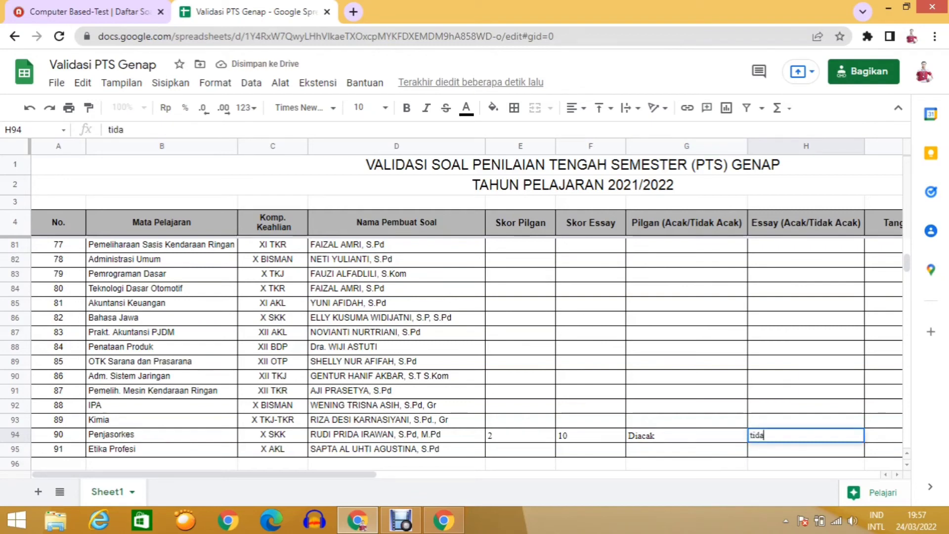
{"action": "type", "text": "k diac"}
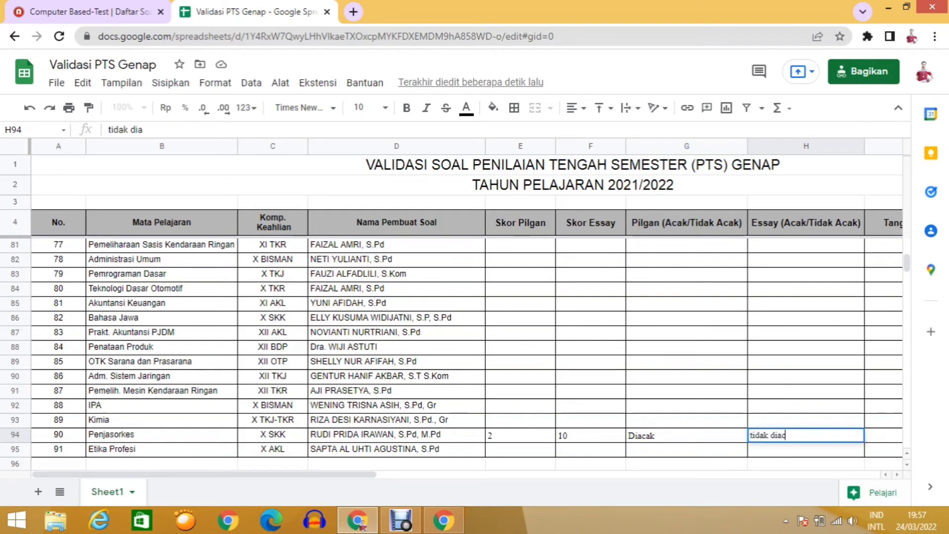
{"action": "type", "text": "ak"}
{"action": "key", "text": "Tab"}
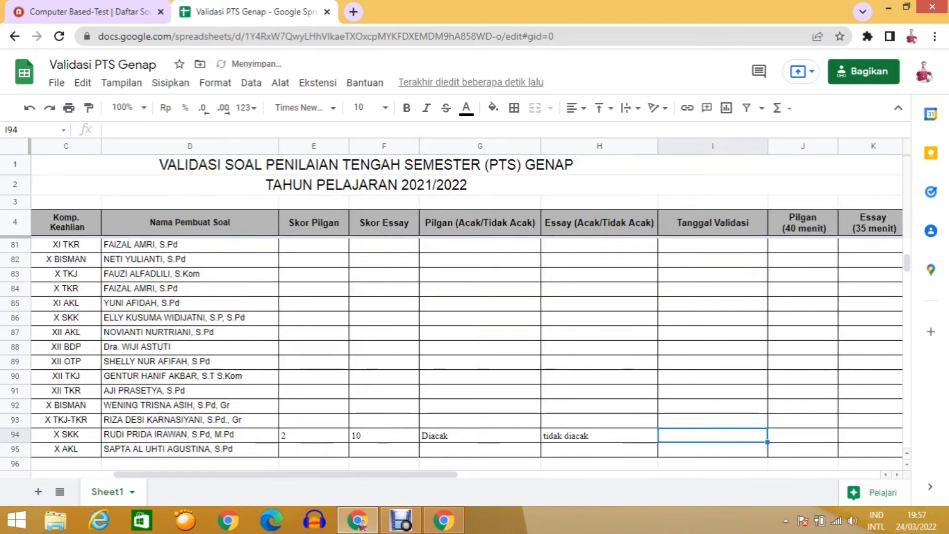
Enter 24 Maret 2022 as the Tanggal Validasi for Penjasorkes X SKK.
{"action": "type", "text": "2"}
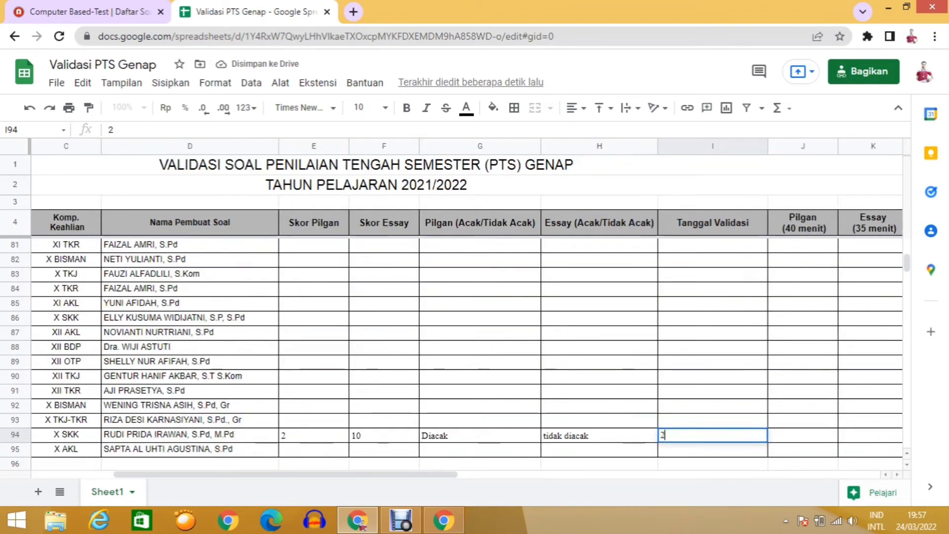
{"action": "type", "text": "4 Maret"}
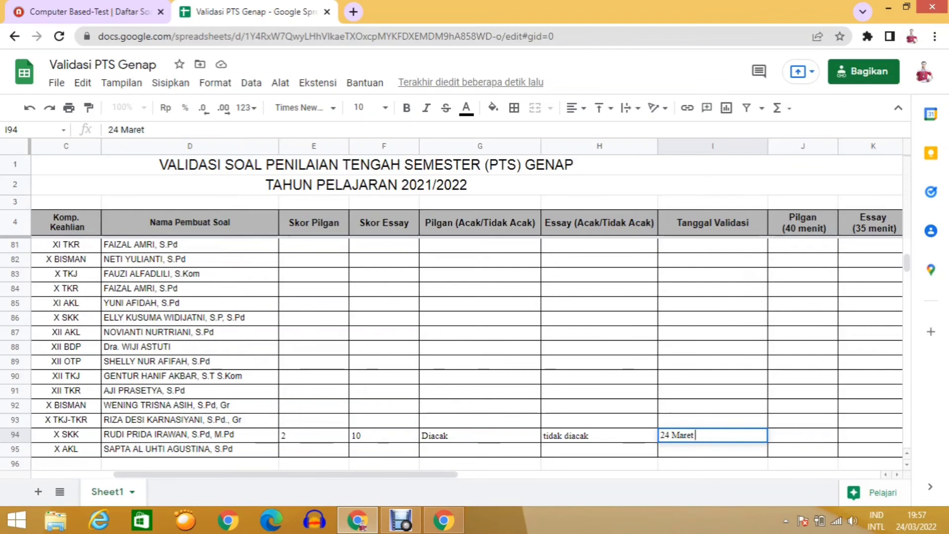
{"action": "type", "text": " 2022"}
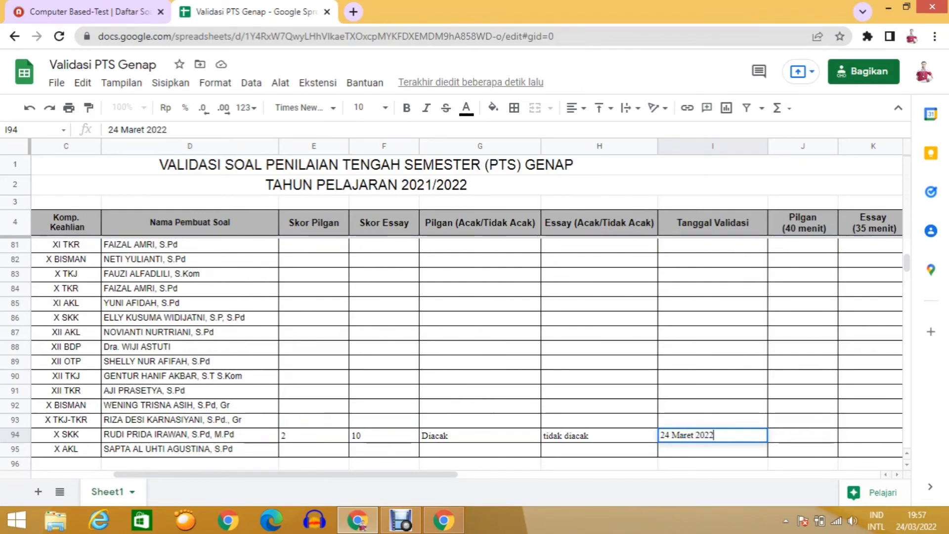
{"action": "key", "text": "Tab"}
Complete the Penjasorkes X SKK row with durations of 40 for Pilgan and 35 for Essay.
{"action": "type", "text": "40"}
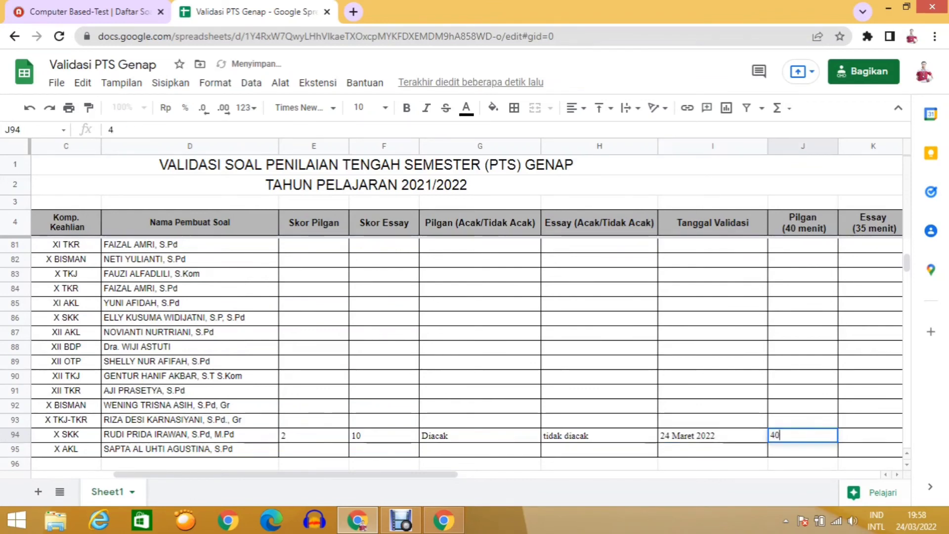
{"action": "key", "text": "Tab"}
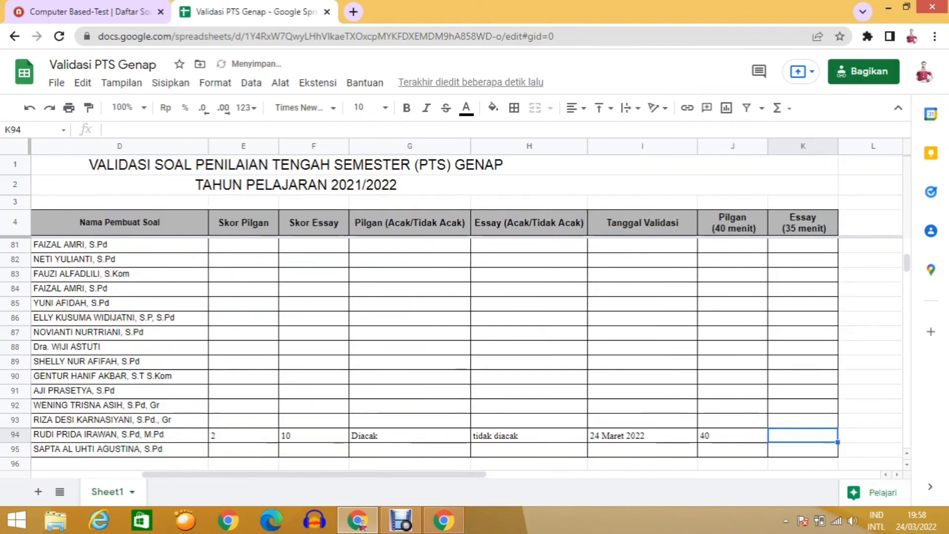
{"action": "type", "text": "35"}
{"action": "key", "text": "Return"}
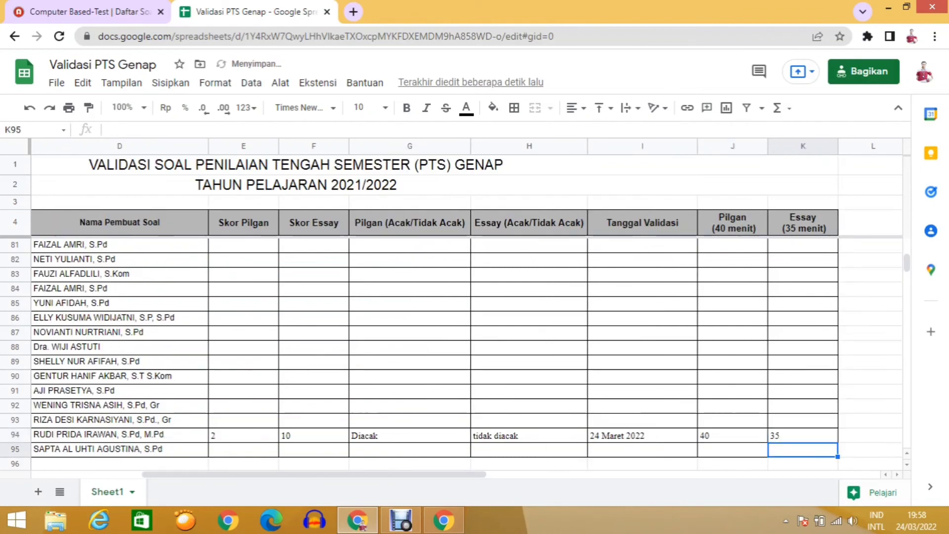